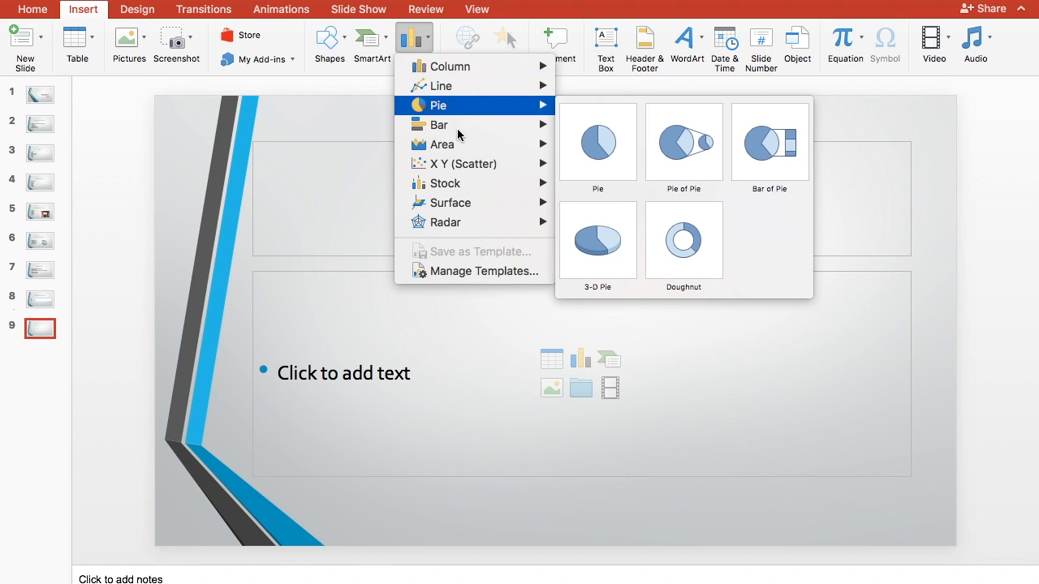
Insert a Clustered Column chart on slide 9.
mouse_move(464, 153)
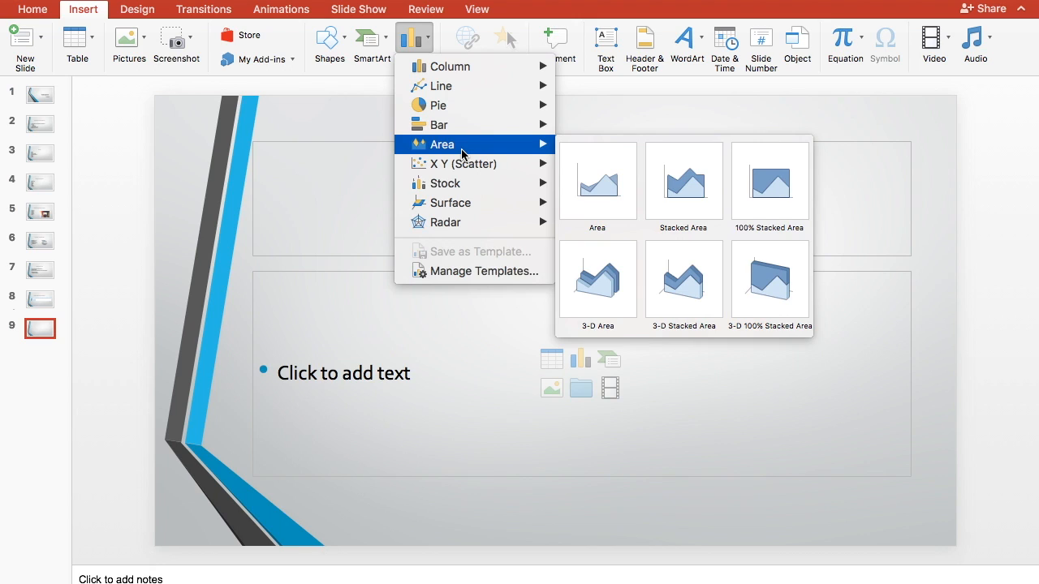
mouse_move(459, 68)
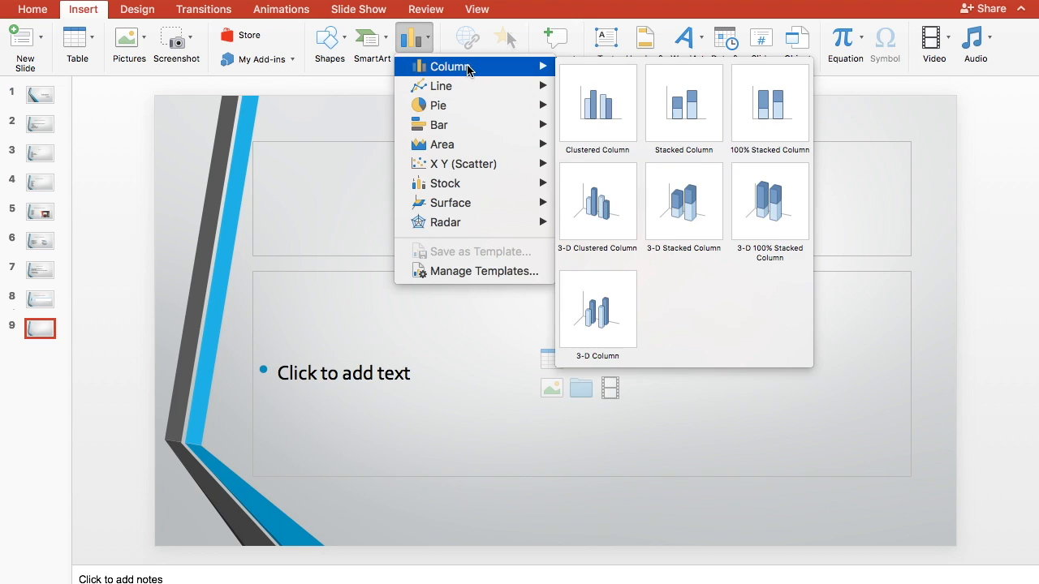
left_click(597, 122)
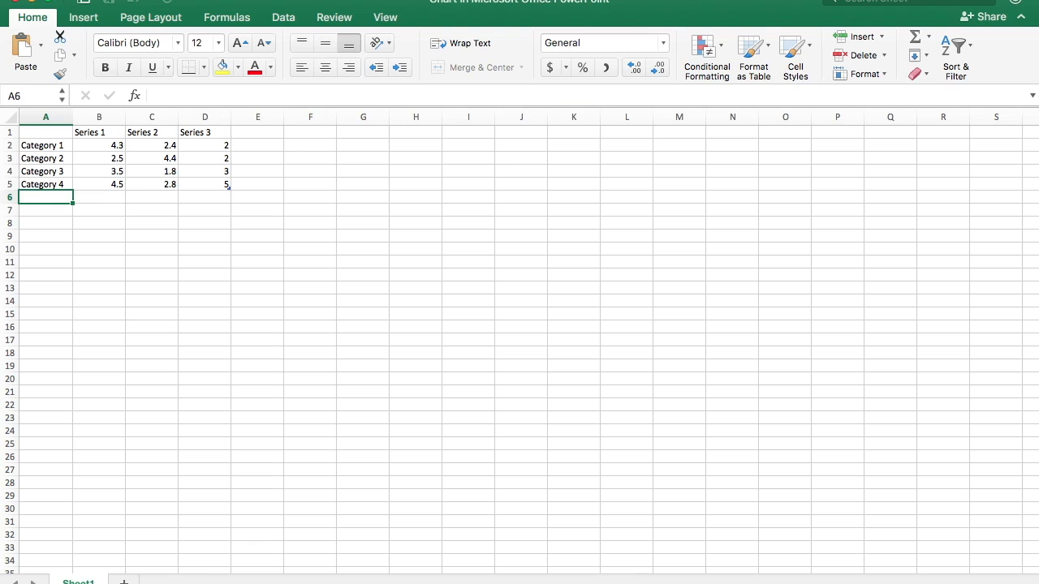
Shrink the chart's Excel data window and place it beside the PowerPoint slide so both stay visible.
left_click_drag(39, 151, 184, 169)
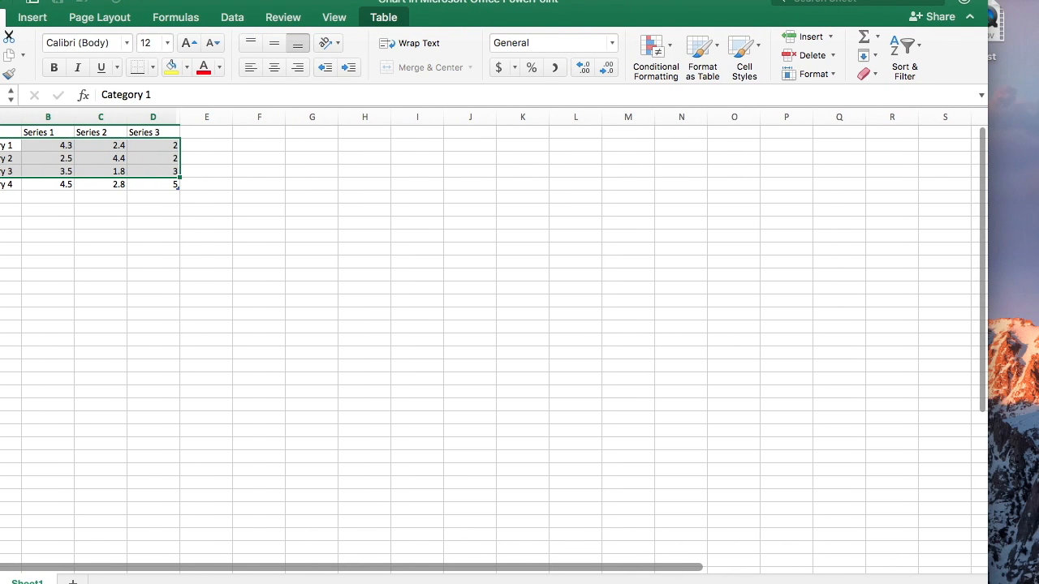
left_click_drag(987, 583, 391, 315)
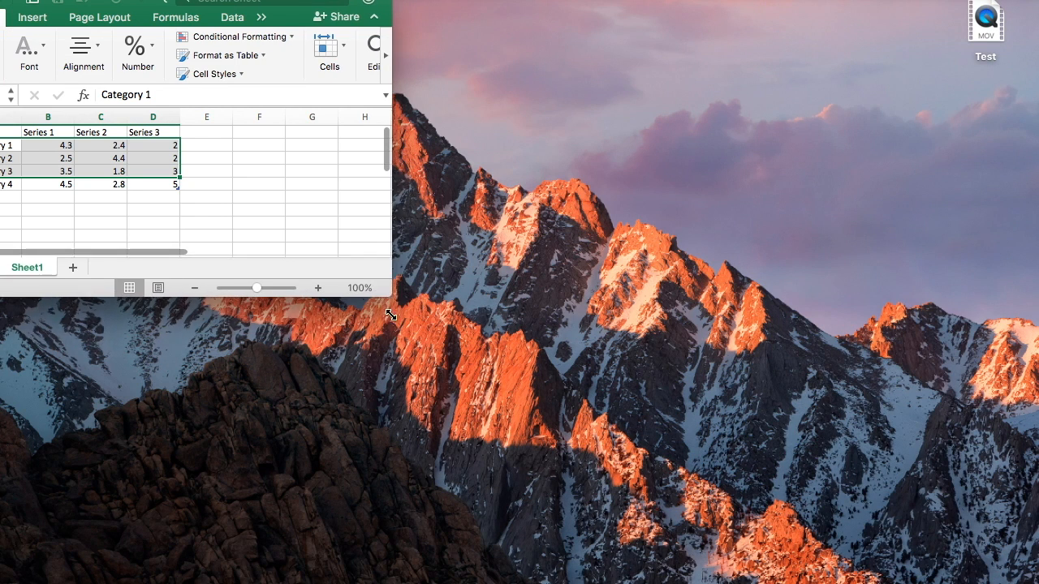
left_click_drag(154, 5, 733, 301)
mouse_move(638, 577)
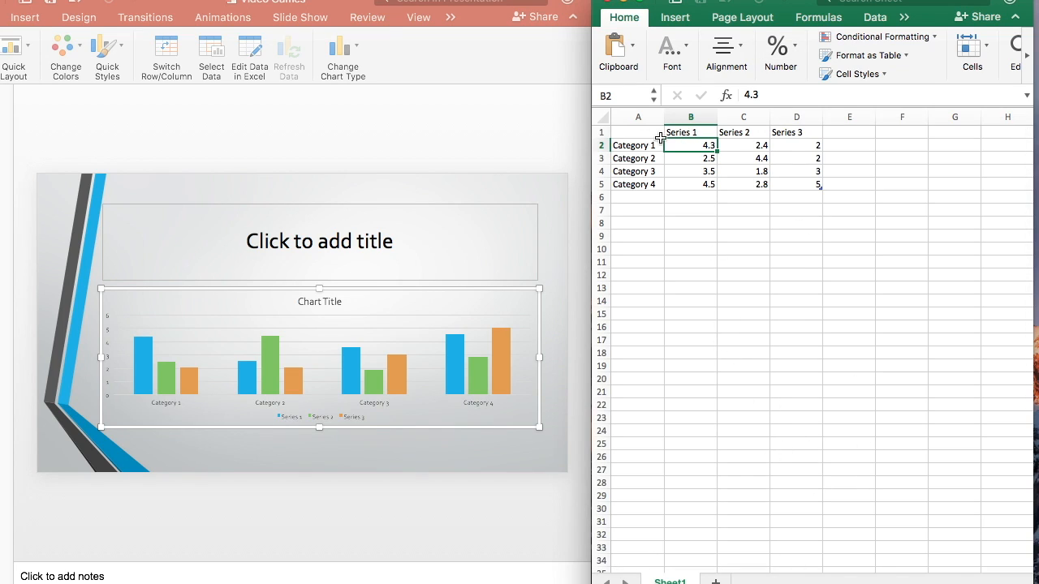
Rename the three series headers in cells B1 to D1 to 2012, 2013 and 2014.
left_click_drag(680, 132, 765, 133)
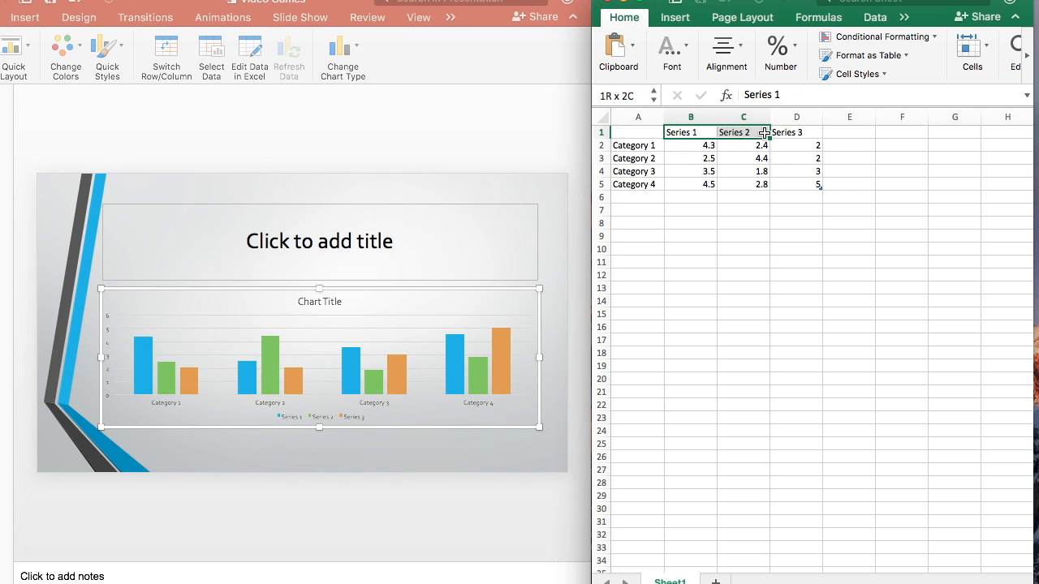
left_click(688, 133)
type("2012")
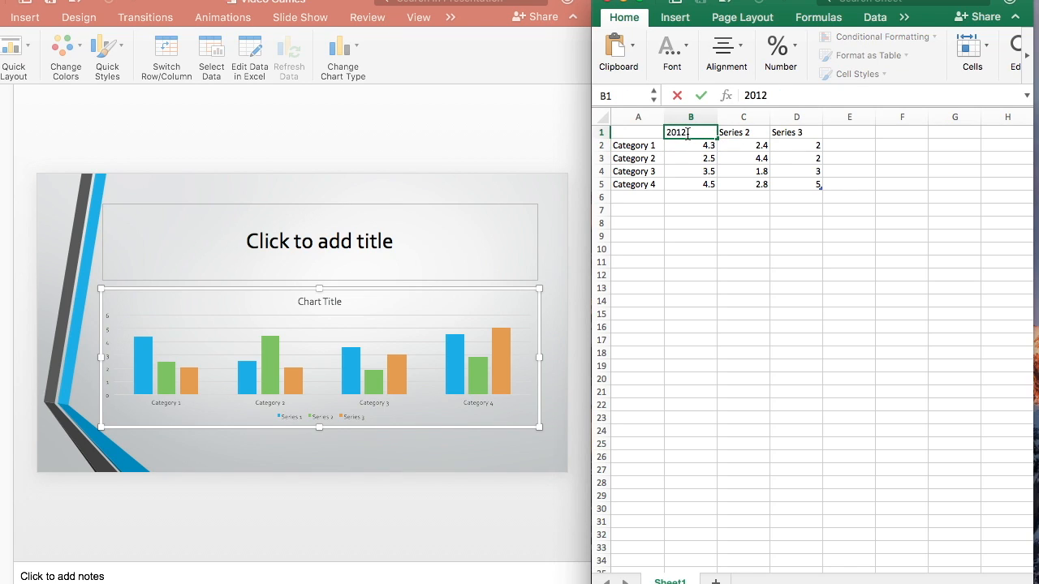
left_click(730, 133)
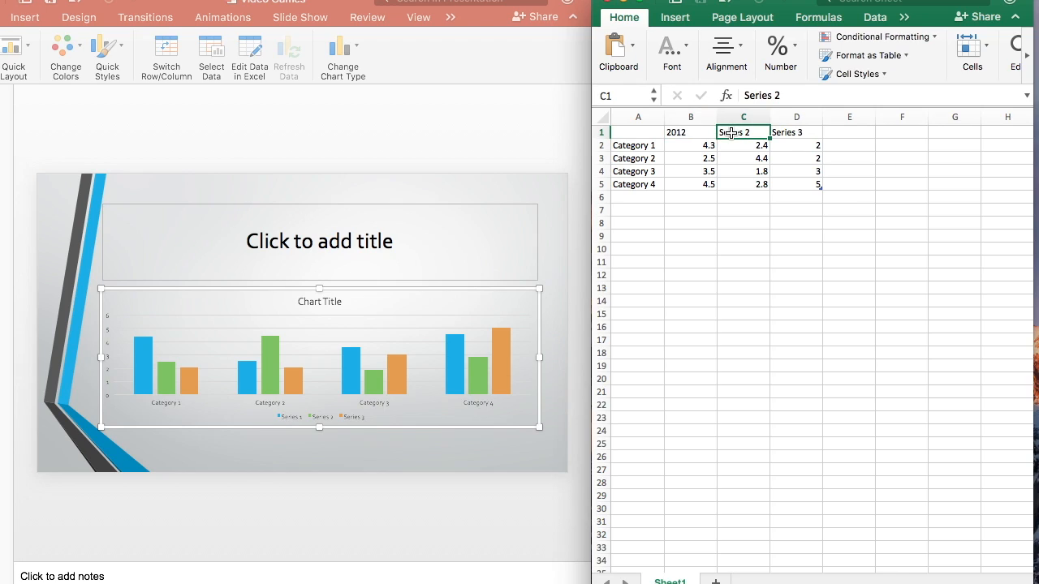
type("2013")
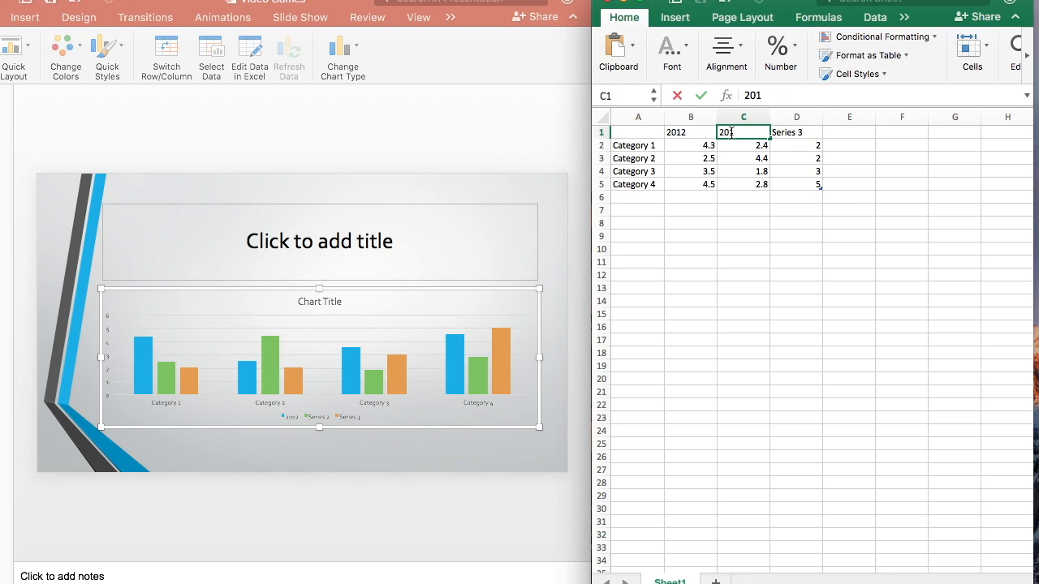
left_click(794, 135)
type("2014")
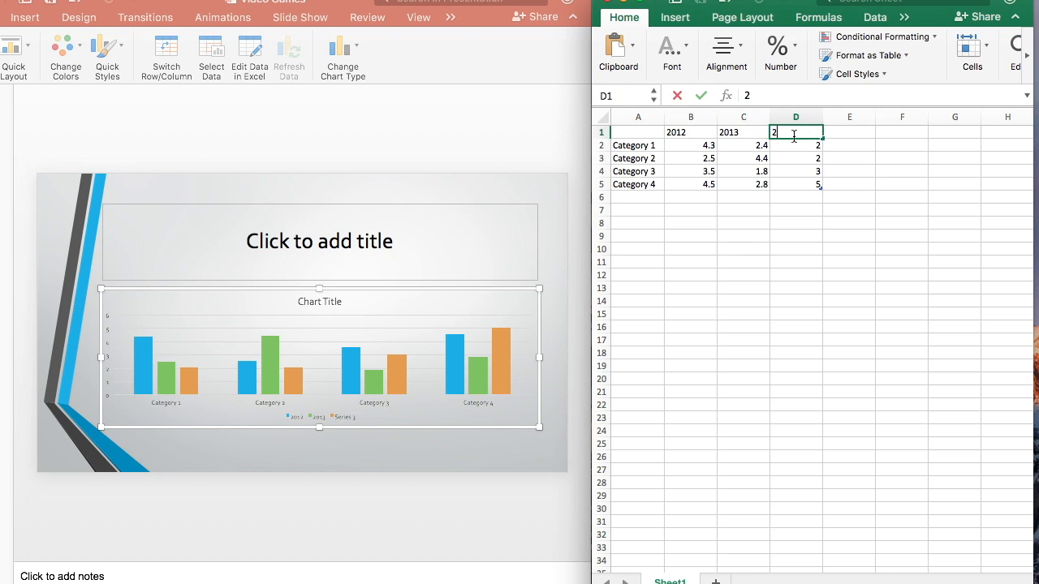
Rename the first three categories in column A to Shooters, Action and Sports.
left_click(632, 145)
left_click_drag(632, 146, 637, 183)
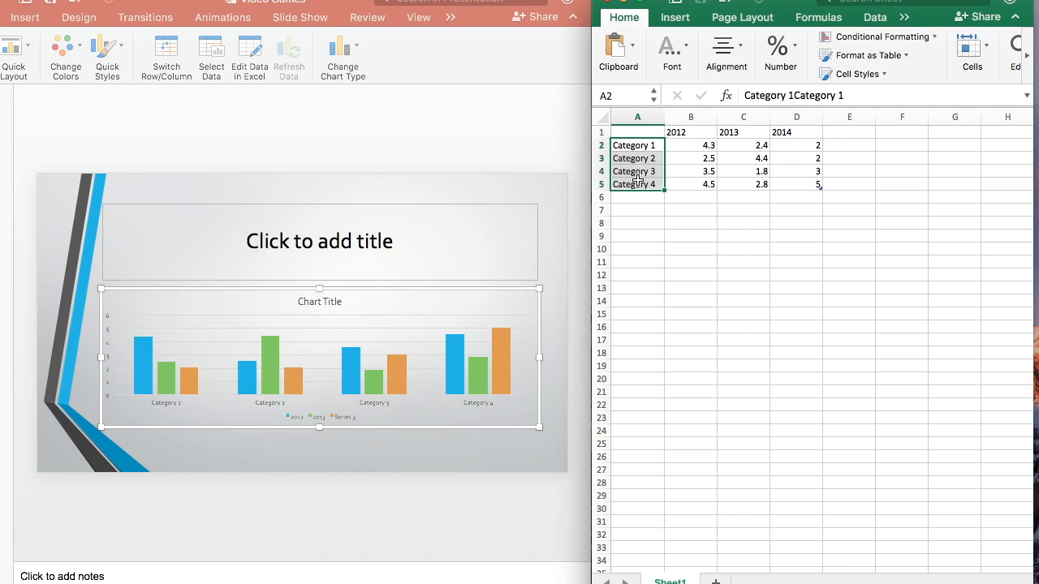
left_click(638, 146)
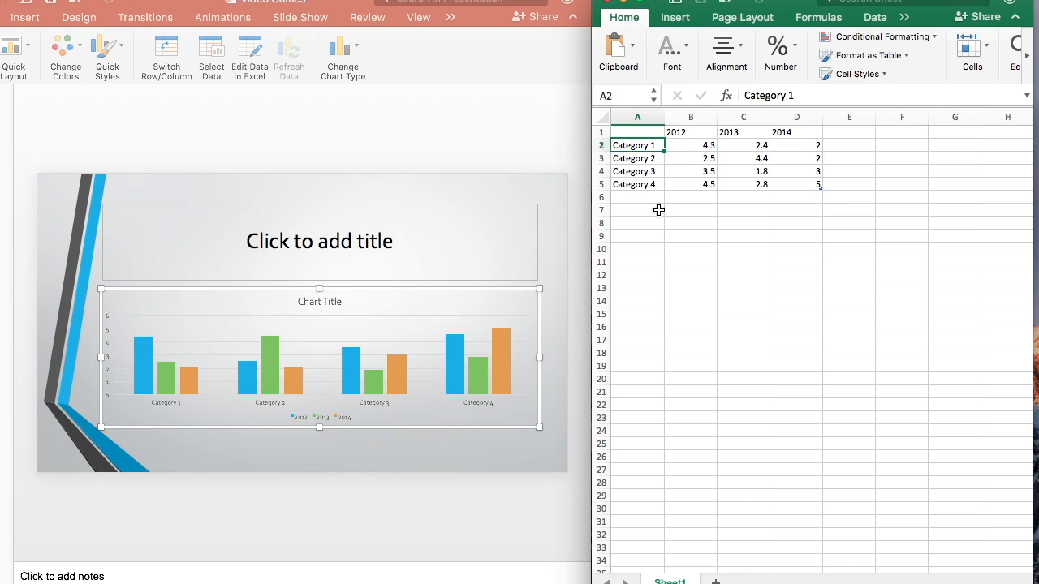
type("Shooters")
left_click(641, 159)
type("Action")
left_click(638, 174)
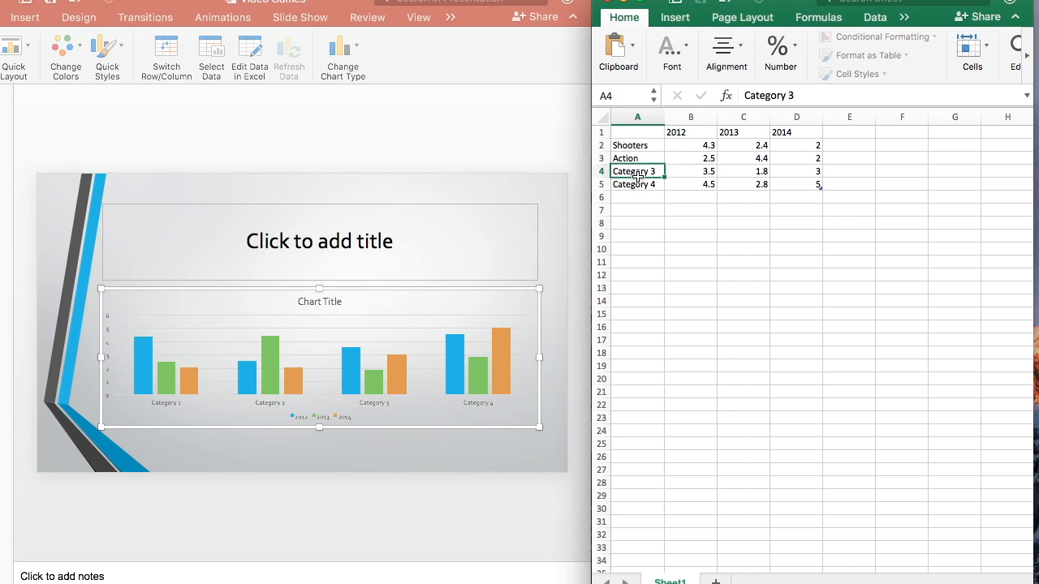
type("Sports")
left_click(679, 290)
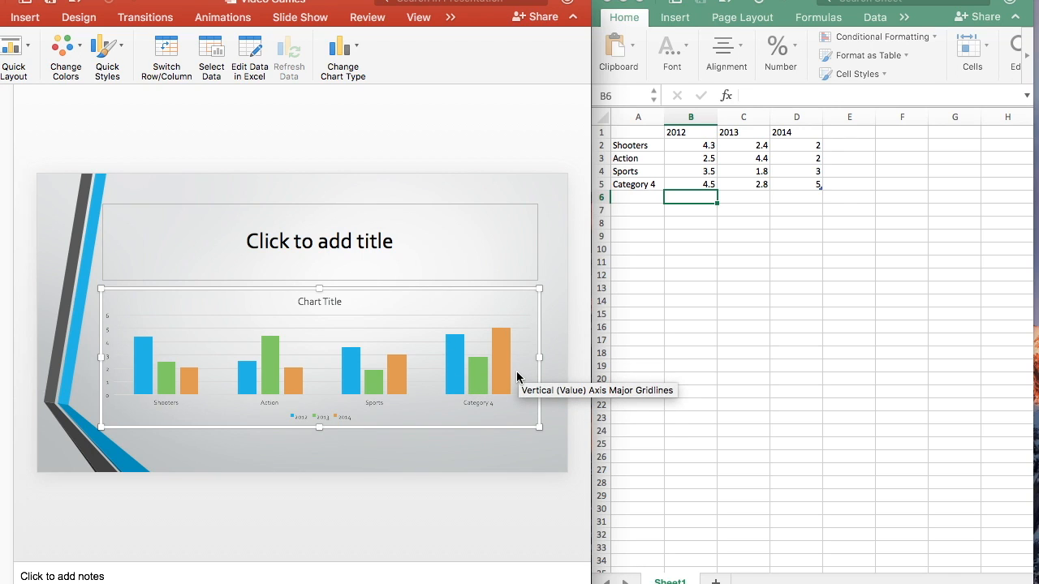
Clear the contents of the Category 4 row across cells A5 to D5.
left_click_drag(644, 188, 812, 186)
left_click(669, 197)
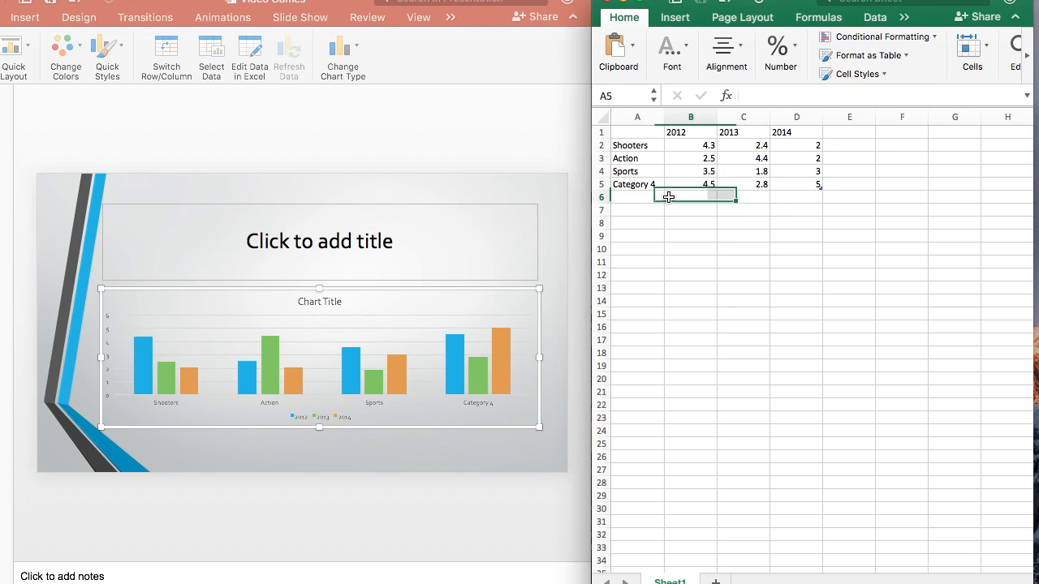
left_click_drag(639, 185, 813, 180)
key("Delete")
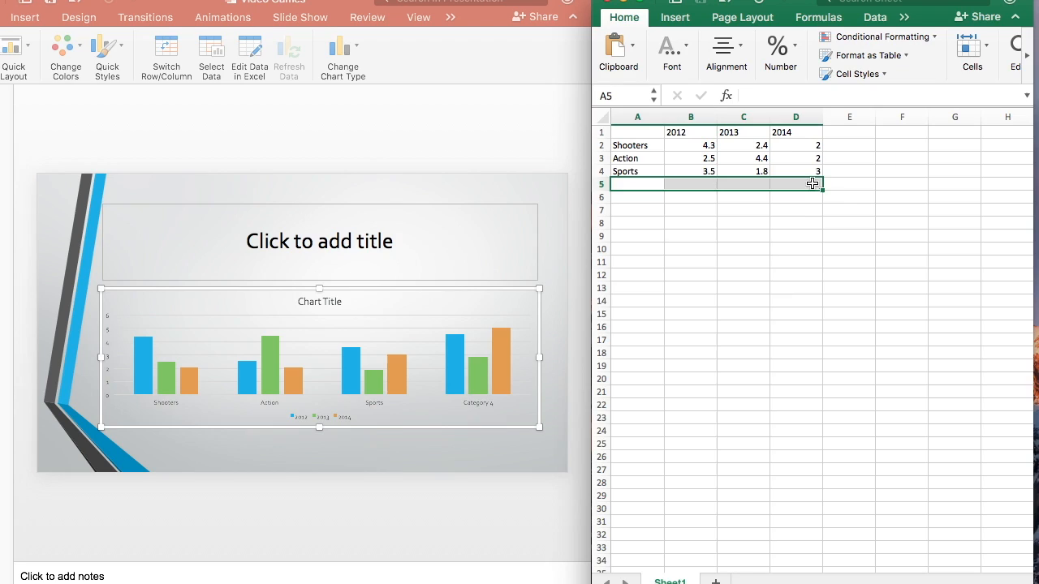
left_click(739, 311)
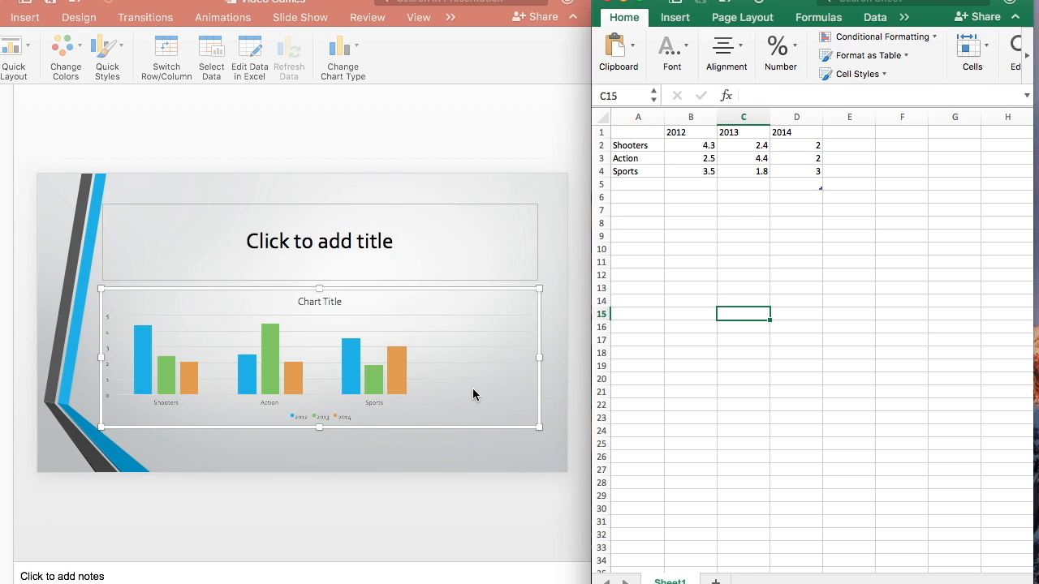
Undo the clearing of the Category 4 row.
left_click(746, 211)
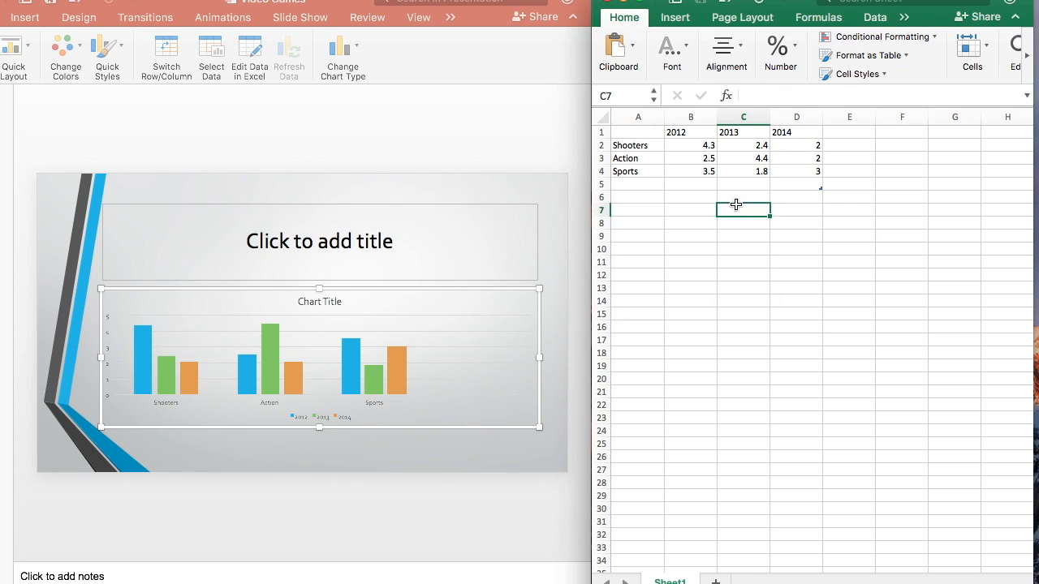
left_click(703, 198)
key("super+z")
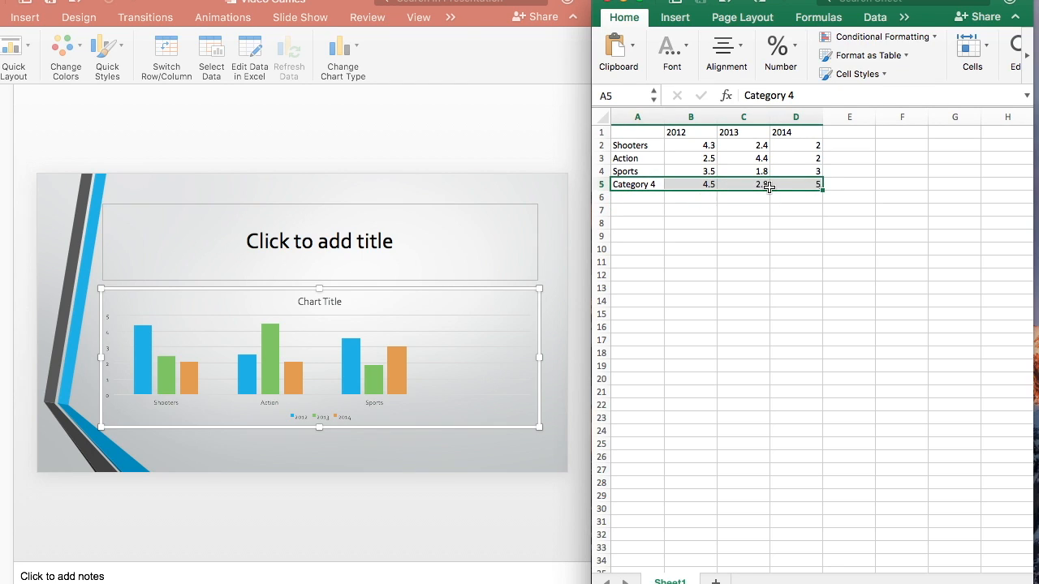
Shrink the chart's data range to end at the Sports row and clear the Category 4 row.
left_click(820, 200)
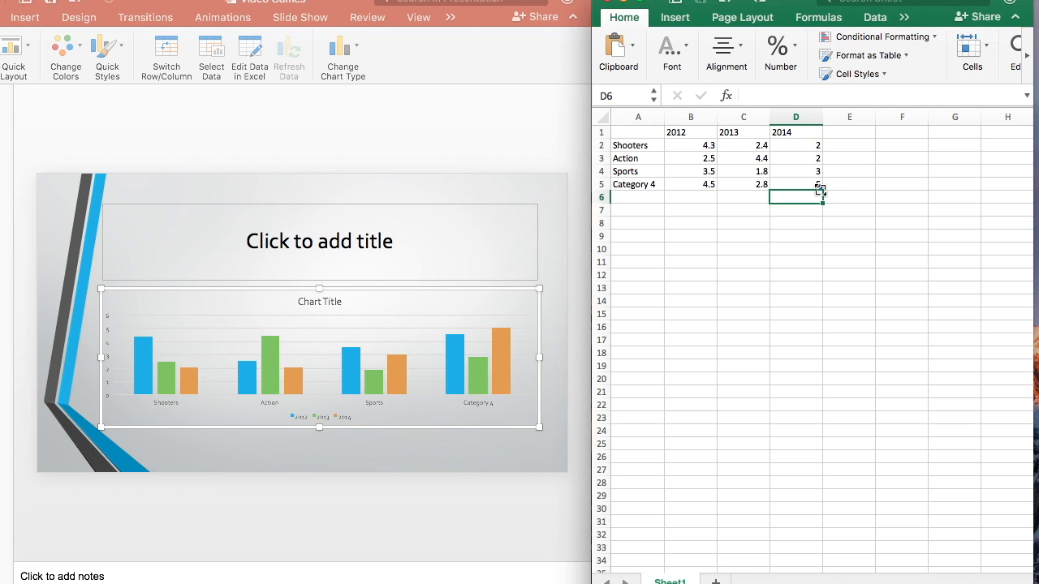
mouse_move(820, 189)
left_mouse_down()
mouse_move(814, 144)
mouse_move(816, 184)
mouse_move(809, 147)
mouse_move(802, 169)
mouse_move(817, 195)
mouse_move(819, 179)
left_mouse_up()
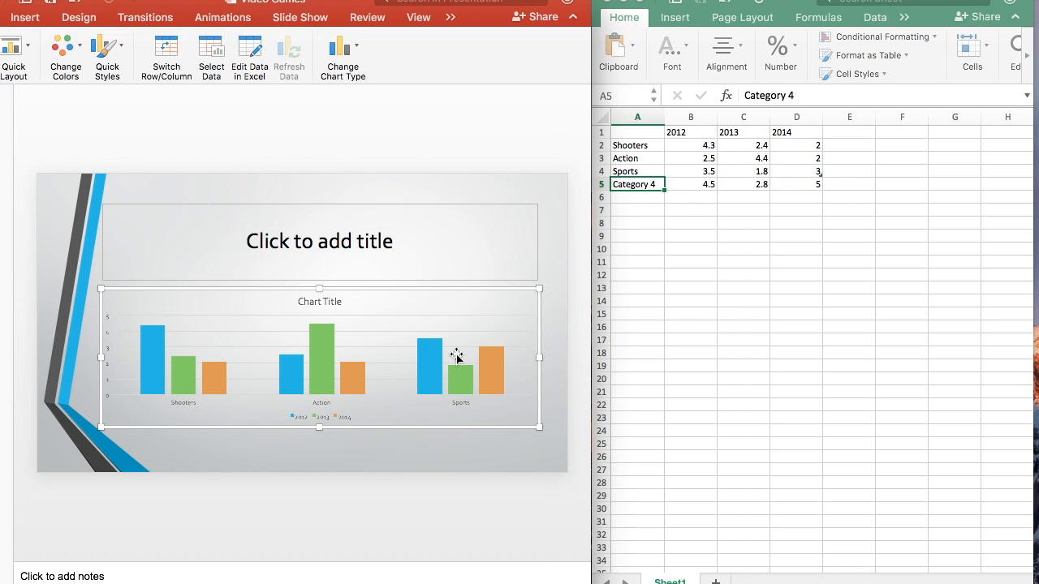
left_click_drag(649, 188, 803, 182)
key("Delete")
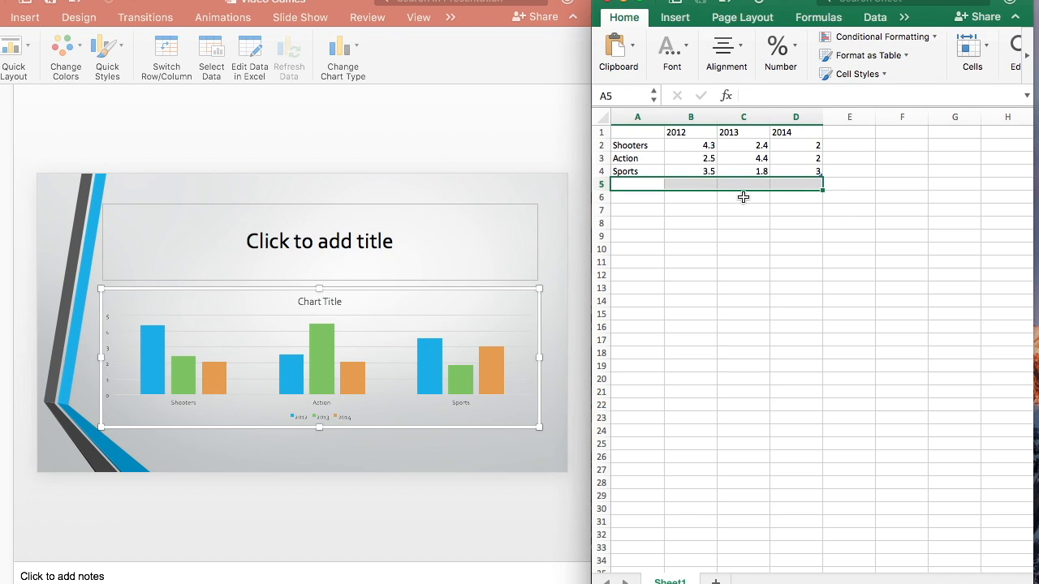
left_click(698, 235)
Enter the test categories asdfasdf, sdafsdf and sdfasdfsdf in cells A5 to A7.
double_click(642, 184)
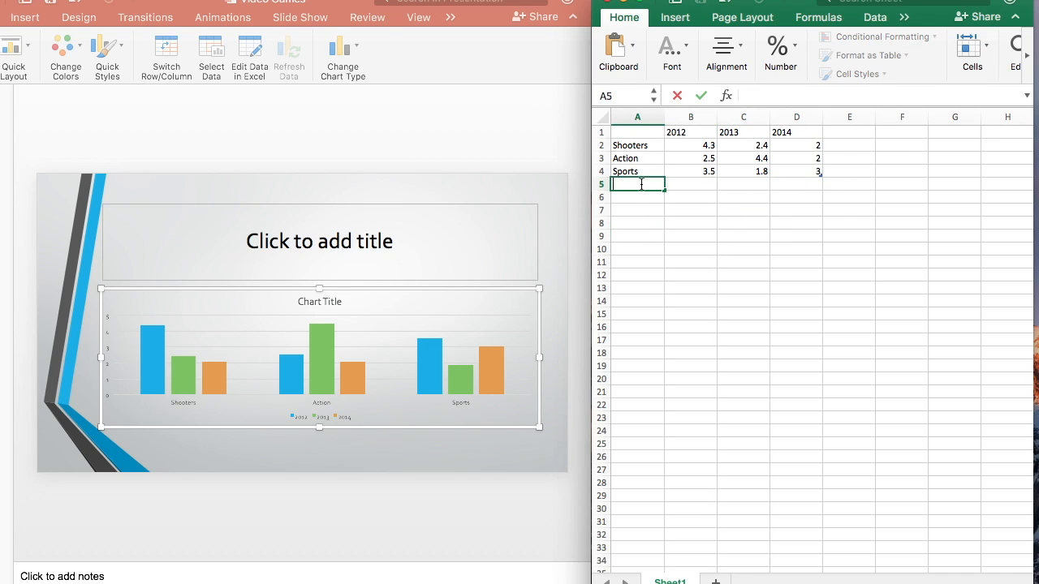
type("asdfasdf")
key("Return")
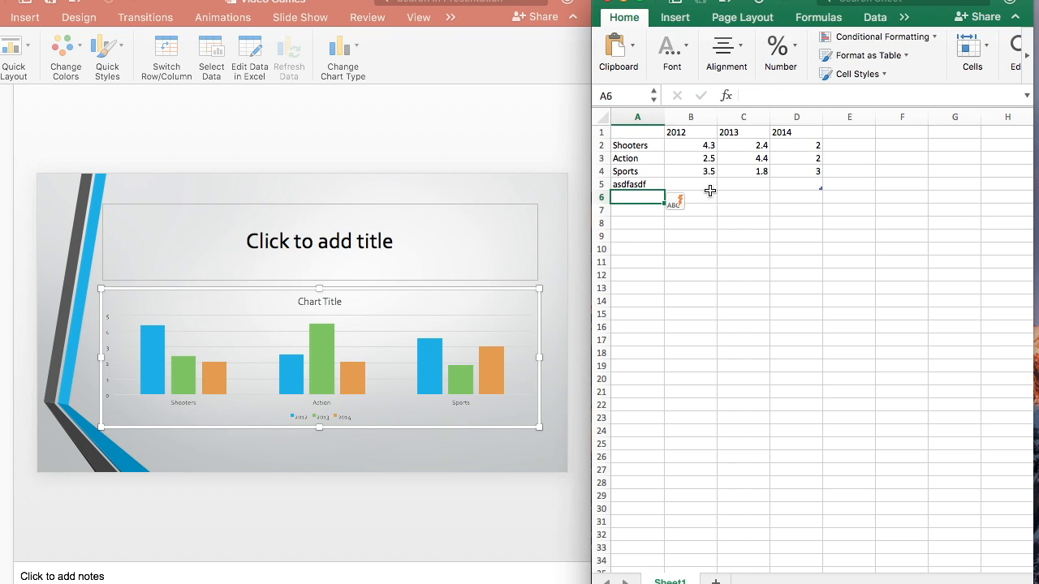
type("sdafsdf")
key("Return")
type("sdfasdfsdf")
left_click(649, 235)
Shrink the chart's data range to end at the Sports row, and extend it again to include the test categories through row 7.
left_click(815, 184)
left_click_drag(821, 215, 820, 176)
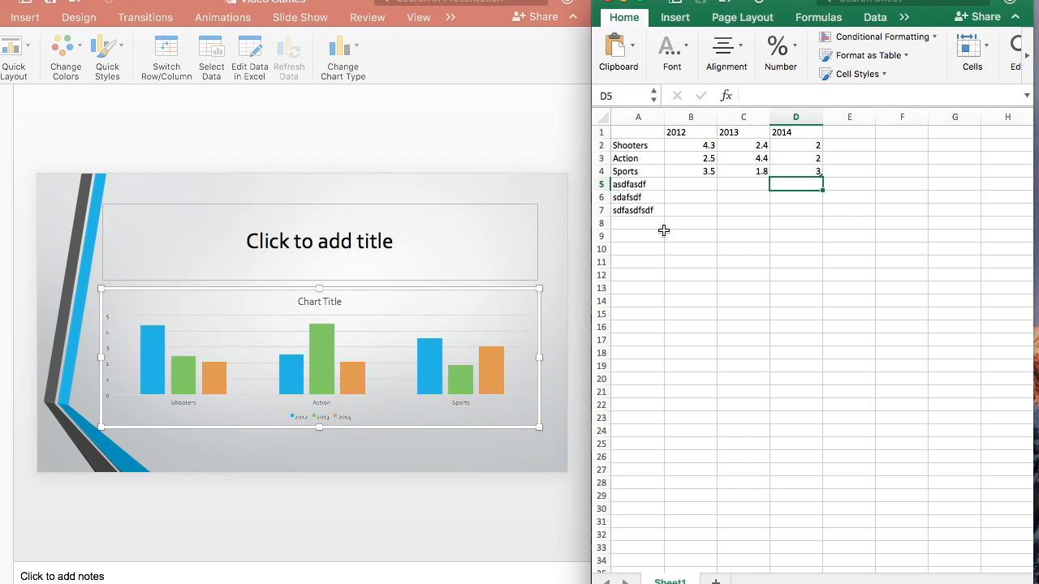
left_click_drag(641, 184, 640, 225)
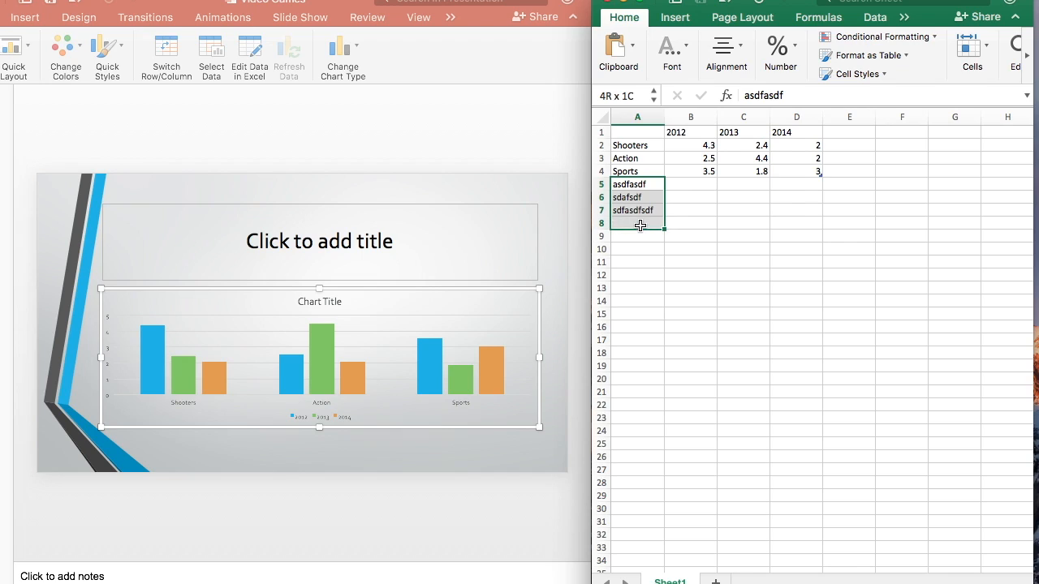
left_click(816, 173)
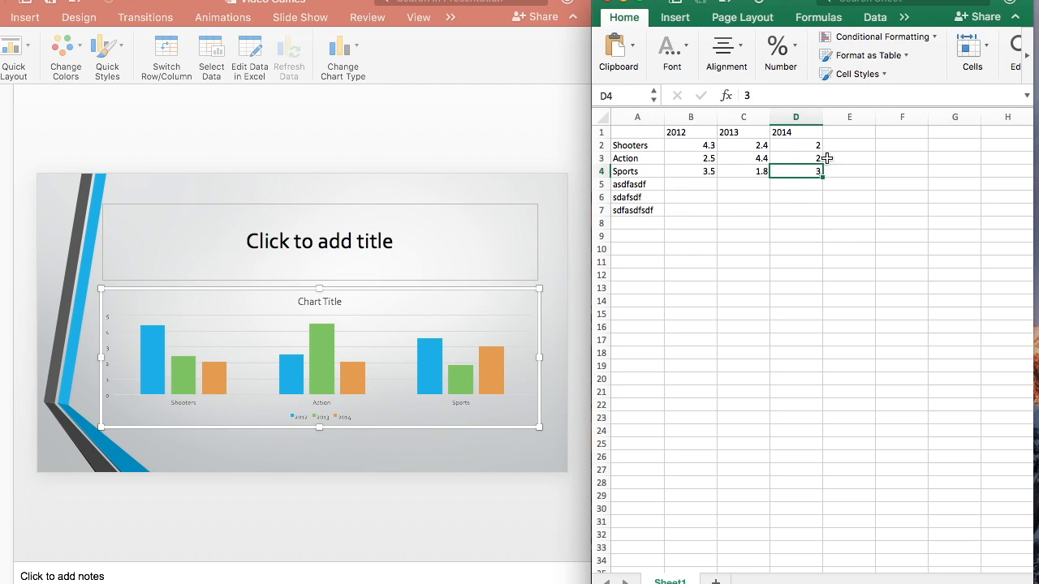
left_click(827, 224)
left_click_drag(821, 174, 816, 220)
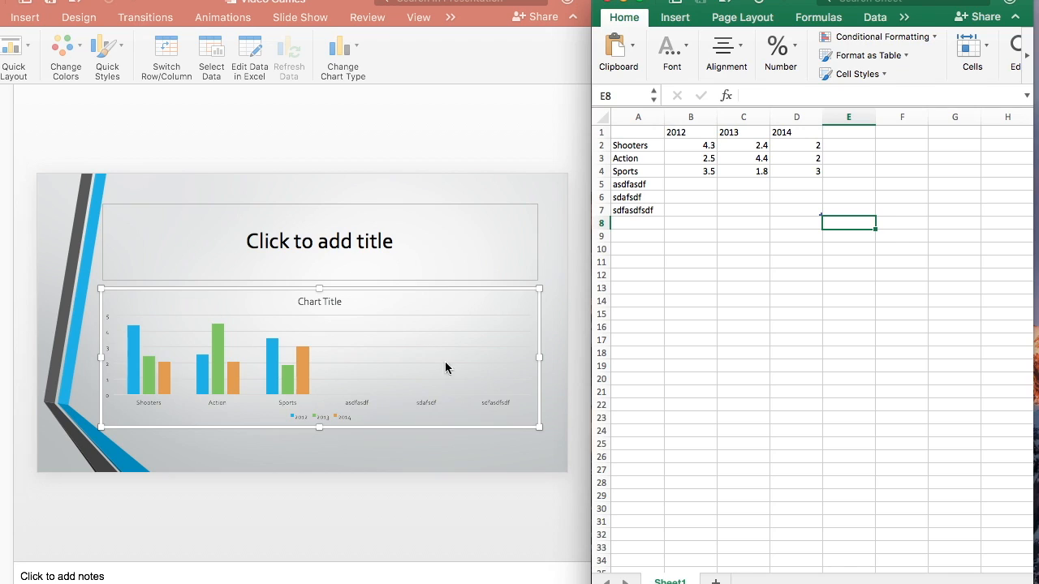
Undo the data range changes and the test categories entered in rows 6 and 7.
left_click(733, 261)
key("super+z")
key("super+z")
key("super+z")
key("super+z")
key("super+z")
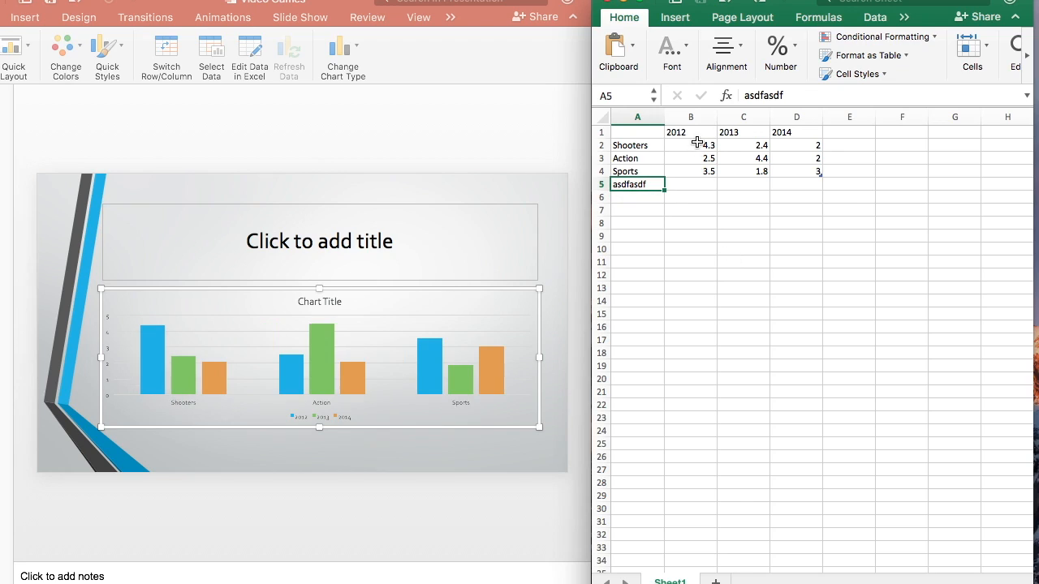
Set the 2012 value for Shooters to 22%.
left_click(702, 147)
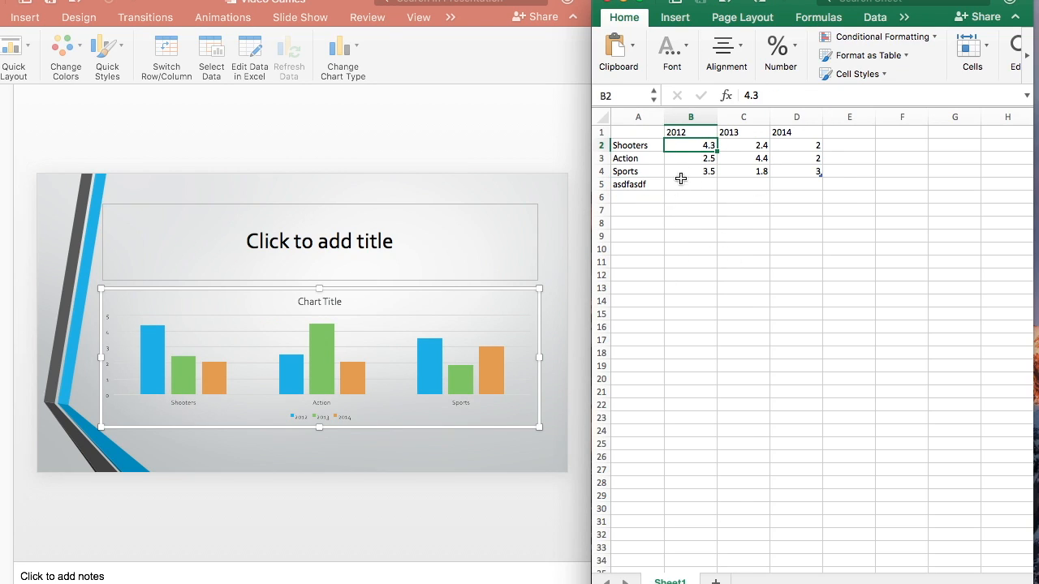
type("22")
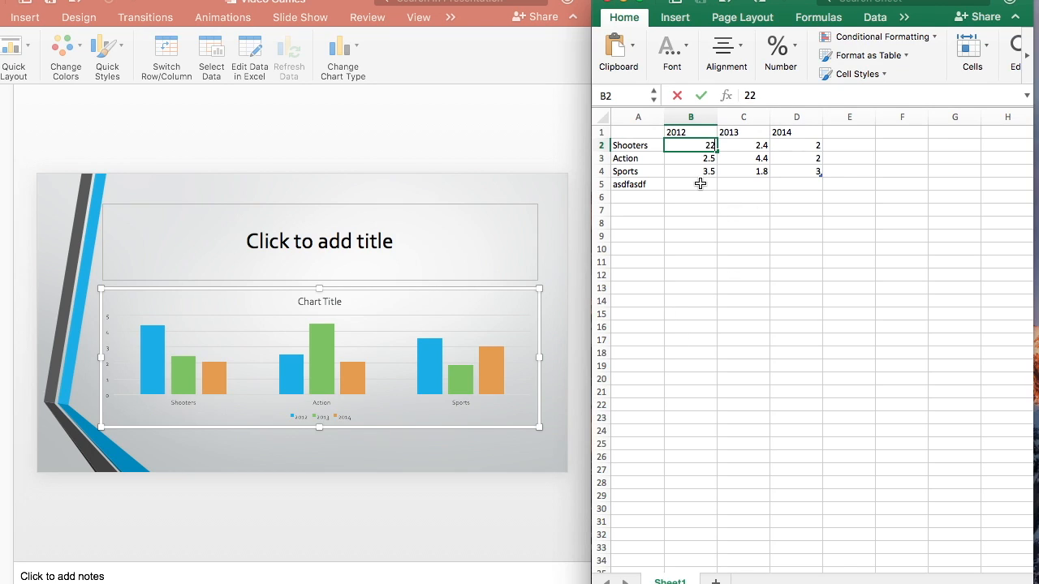
type("%")
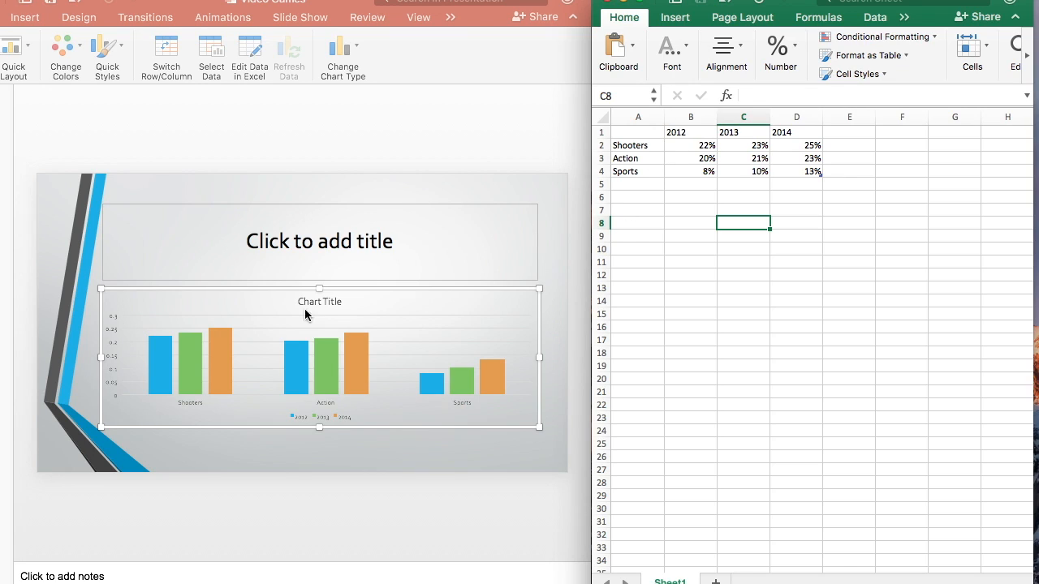
Select the percentage values in the data sheet, and switch to PowerPoint, moving its window so the slide thumbnails show.
left_click_drag(688, 146, 806, 185)
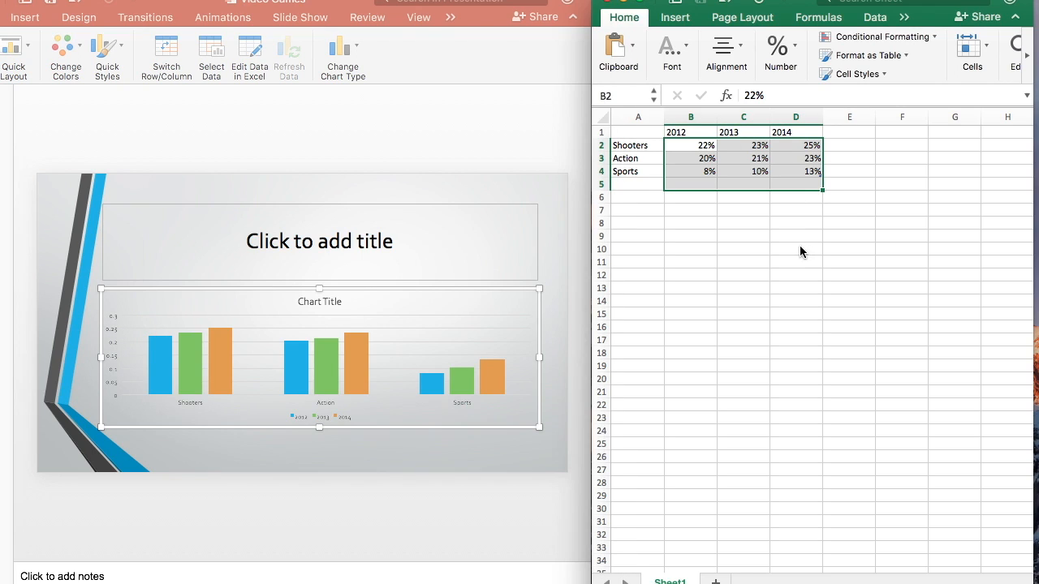
left_click_drag(177, 5, 241, 5)
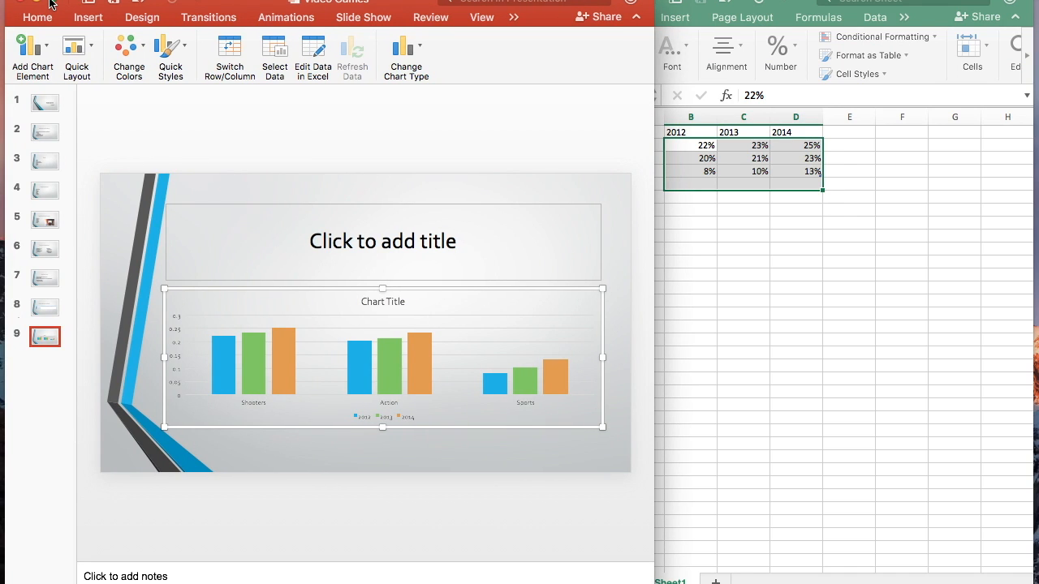
Enlarge the PowerPoint window to full screen, and set the number format category of the chart's vertical axis to Percentage.
left_click(50, 3)
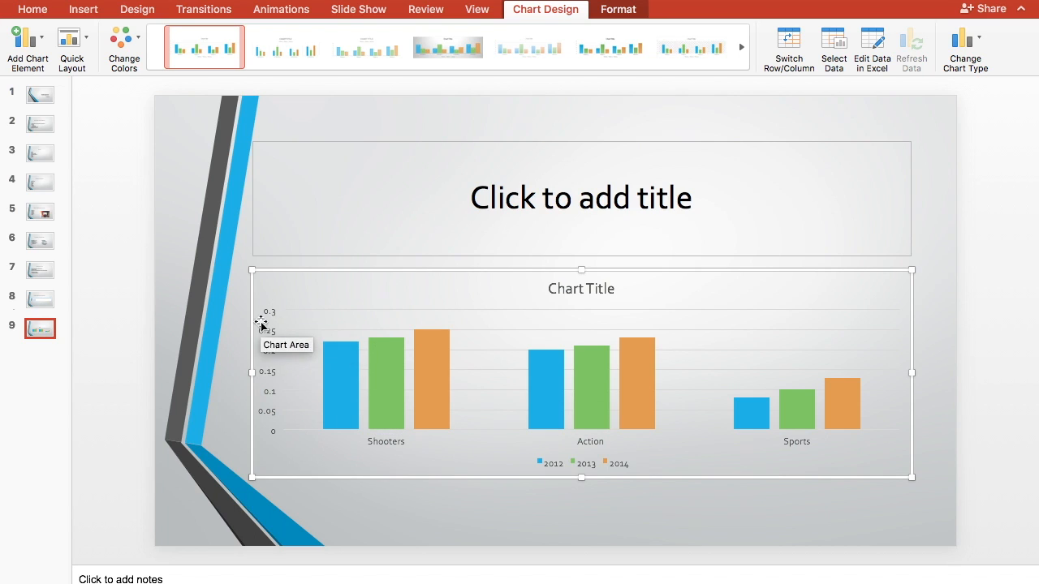
left_click(269, 373)
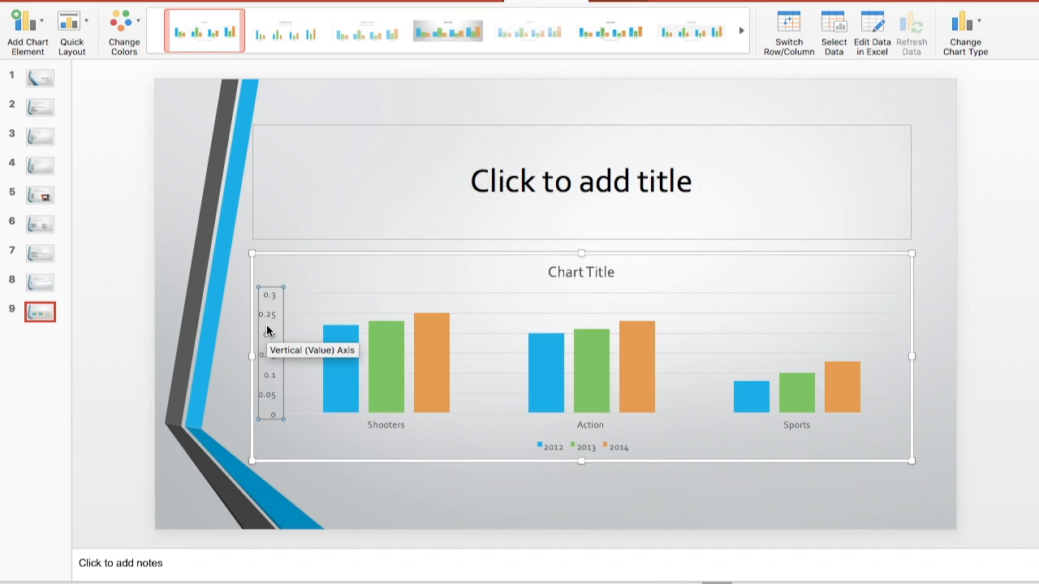
right_click(268, 330)
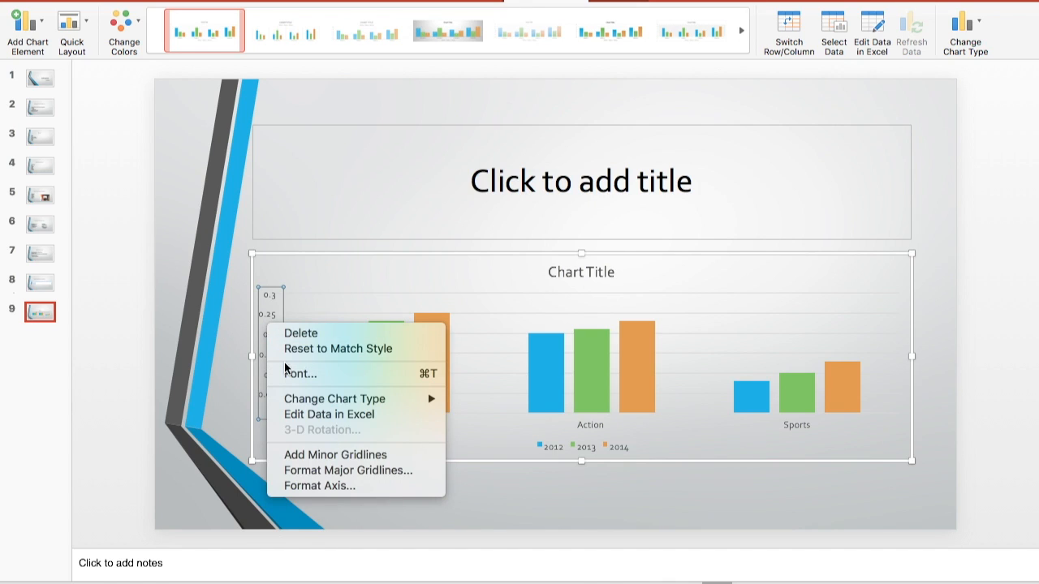
left_click(307, 486)
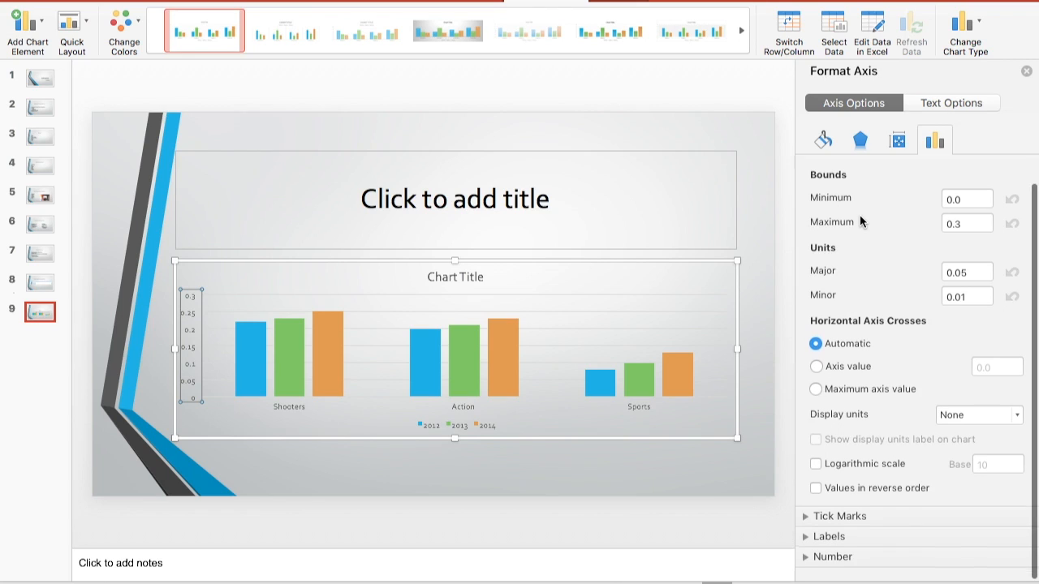
scroll(859, 216, "down", 1)
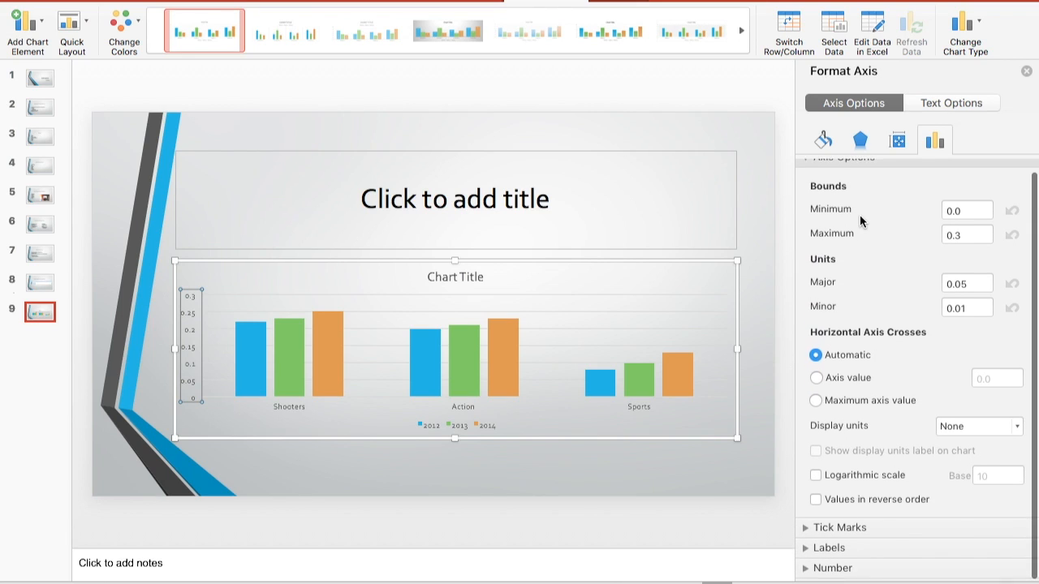
left_click(818, 570)
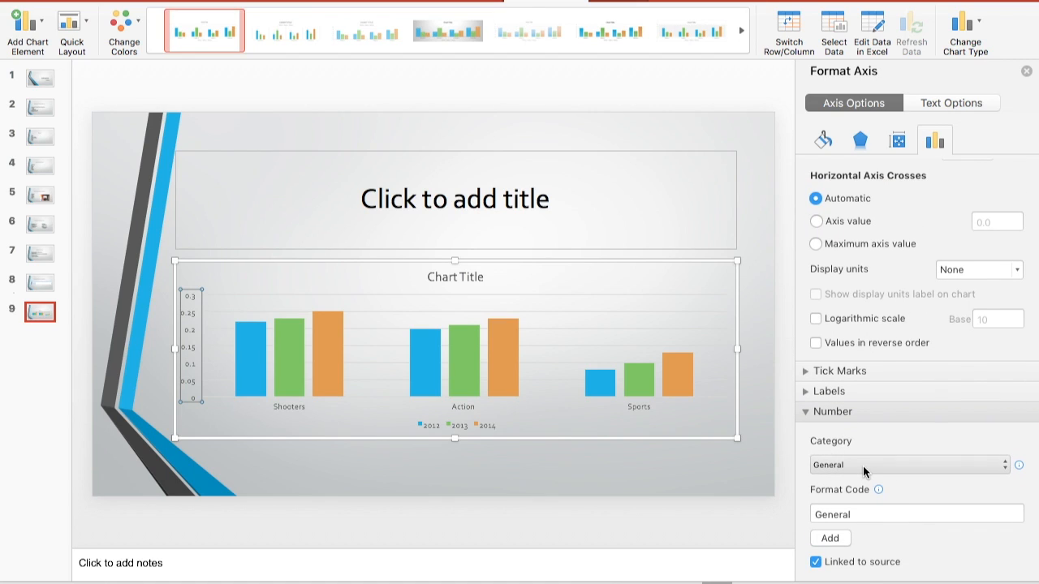
left_click(867, 466)
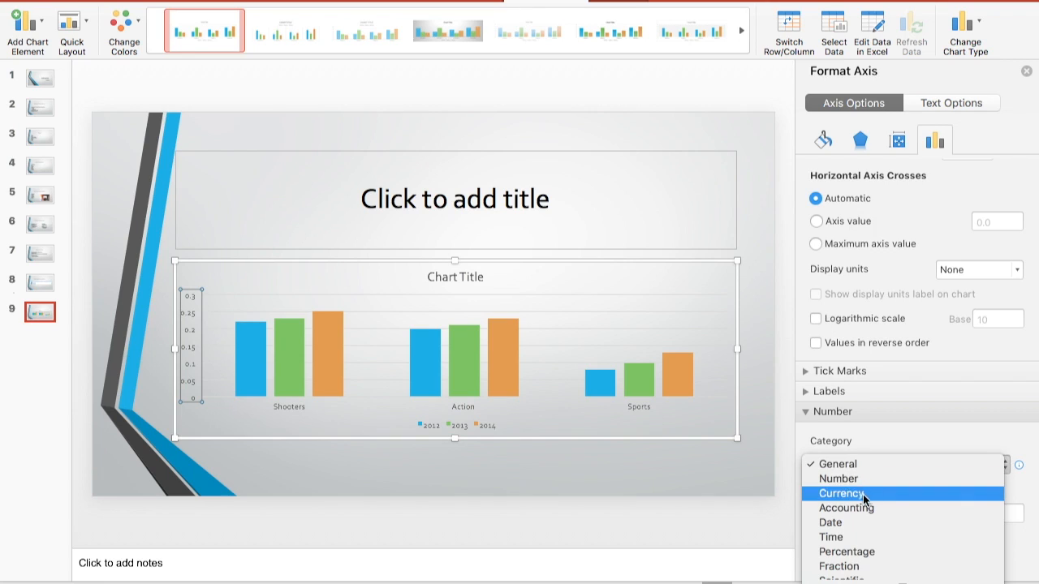
left_click(846, 552)
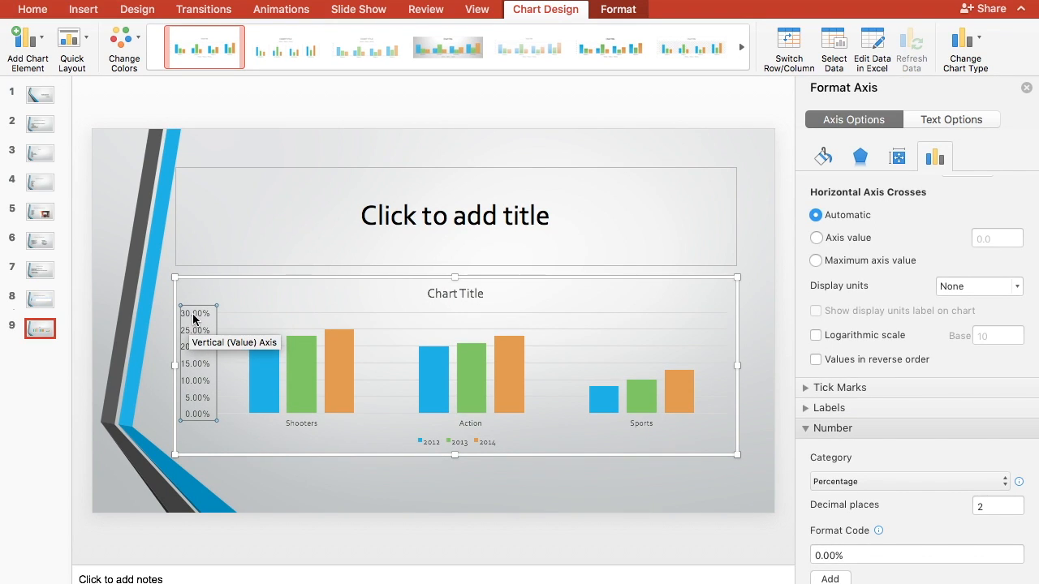
Apply the format code 0% to the vertical axis numbers and close the axis formatting options.
left_click(871, 553)
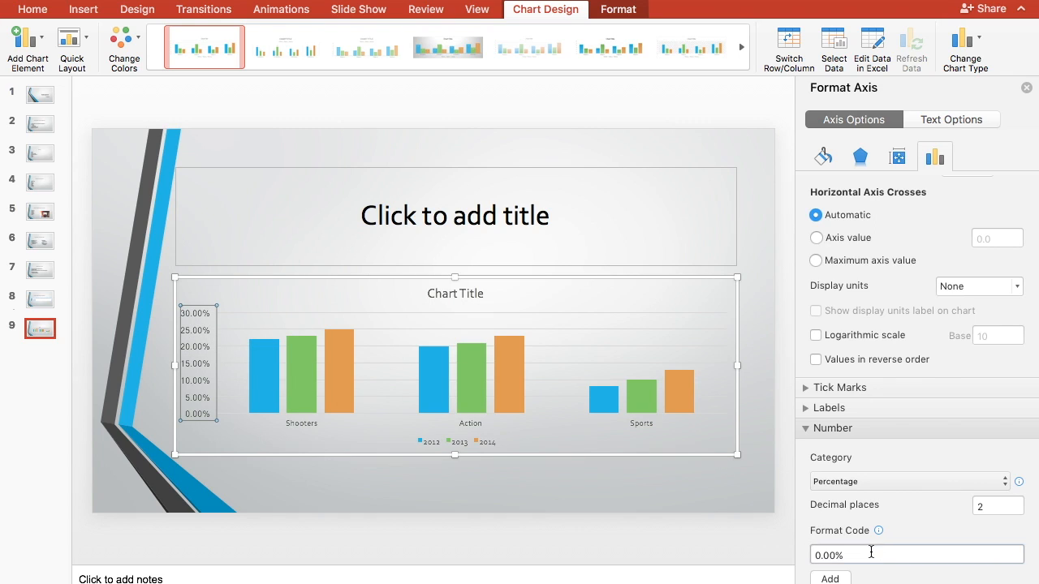
left_click(834, 558)
key("BackSpace")
key("BackSpace")
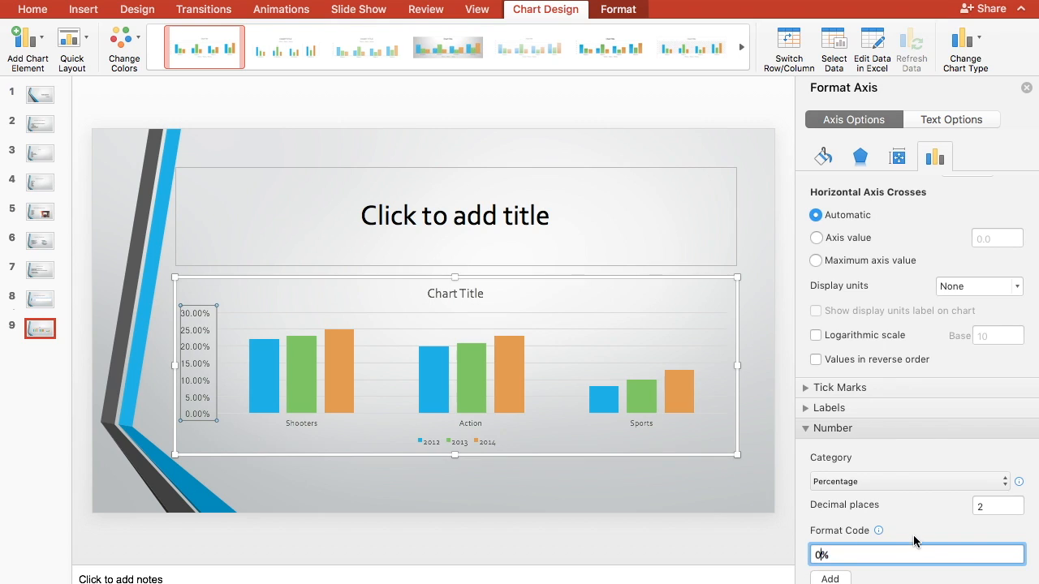
scroll(939, 555, "down", 1)
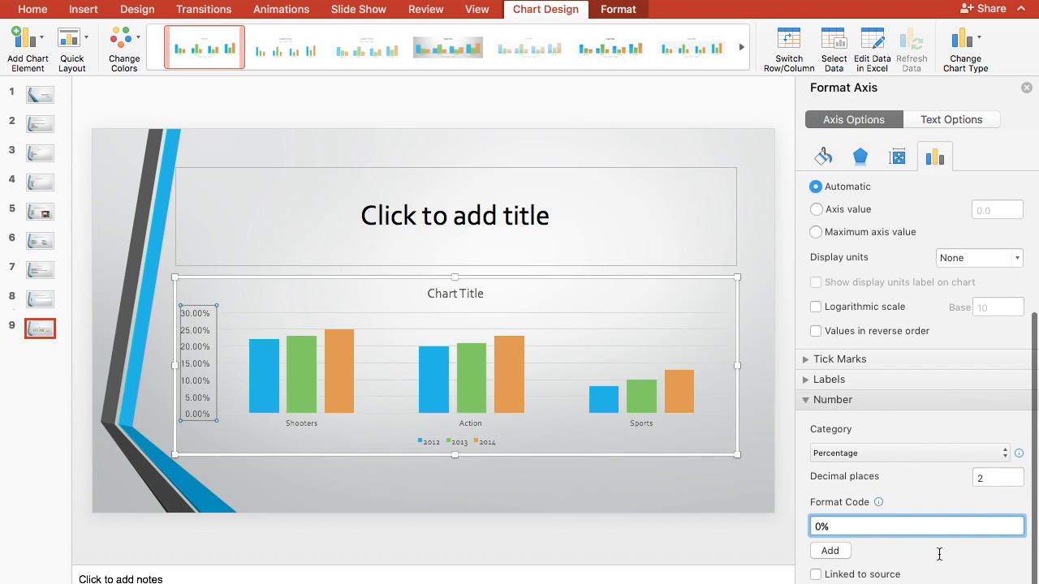
left_click(837, 553)
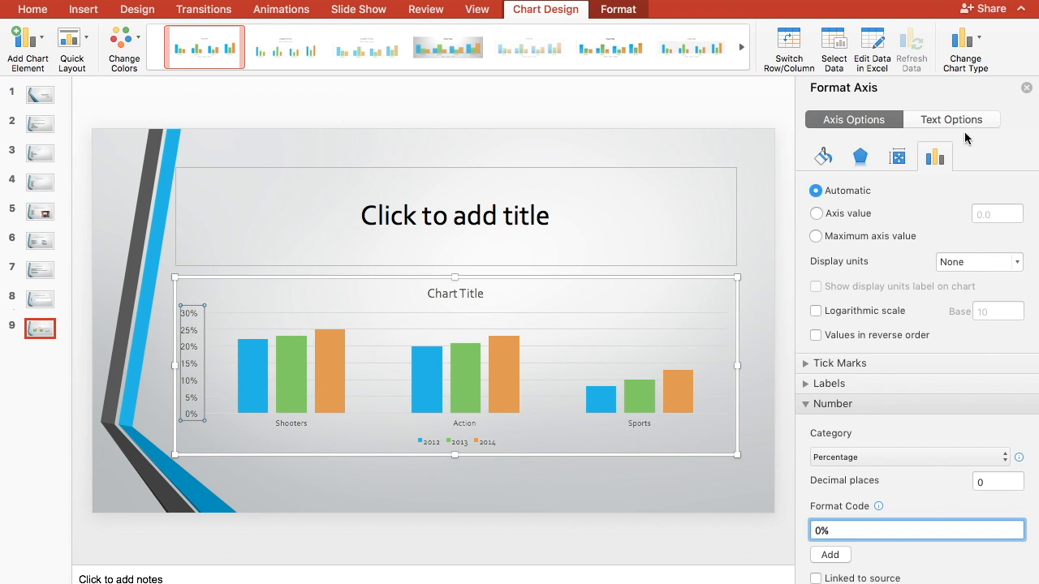
left_click(1026, 88)
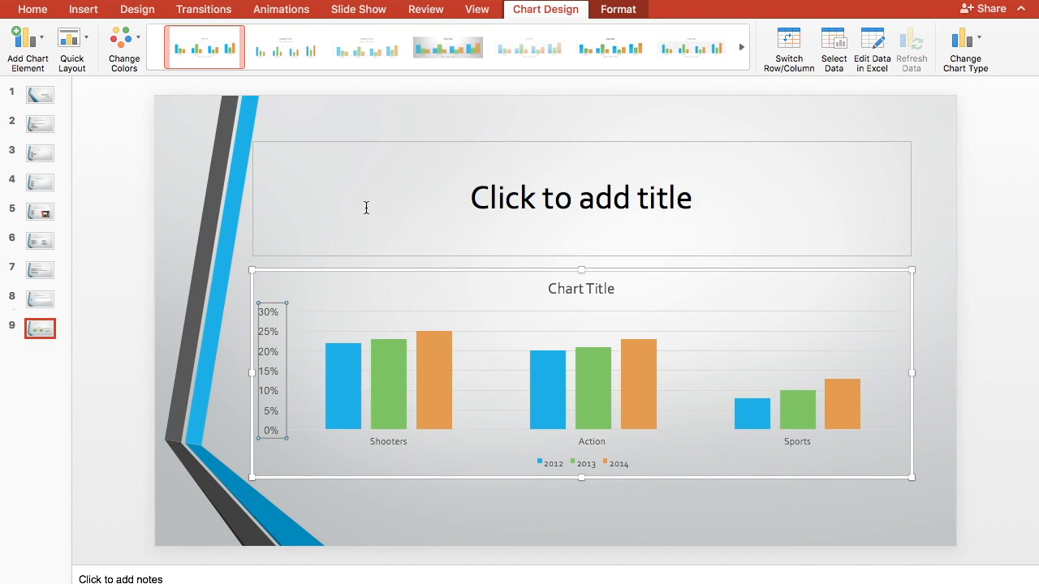
Replace the chart's placeholder title with "Video Game Sales by Genre" and deselect the chart.
left_click(592, 288)
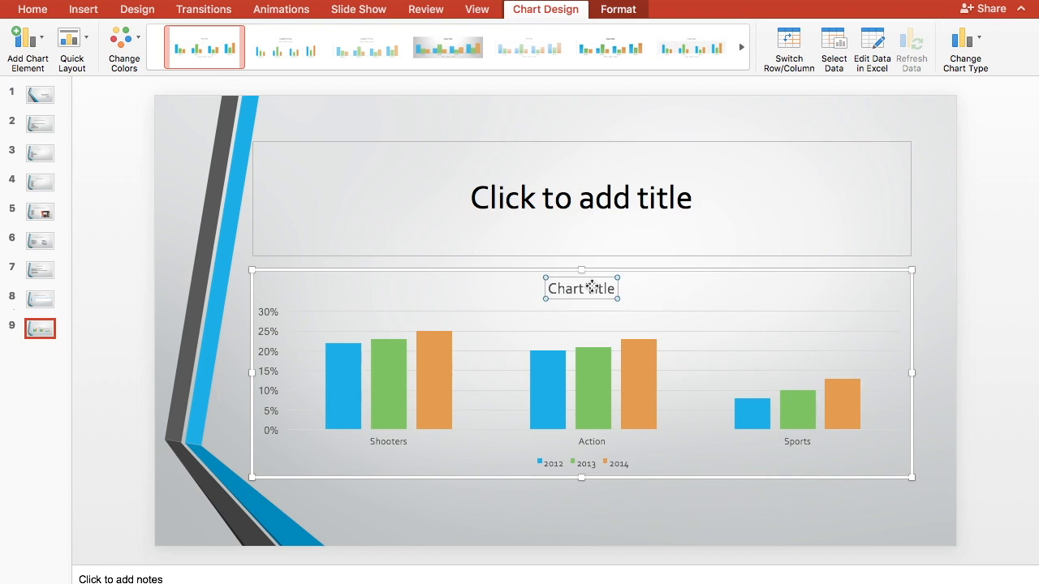
type("Vid")
double_click(590, 292)
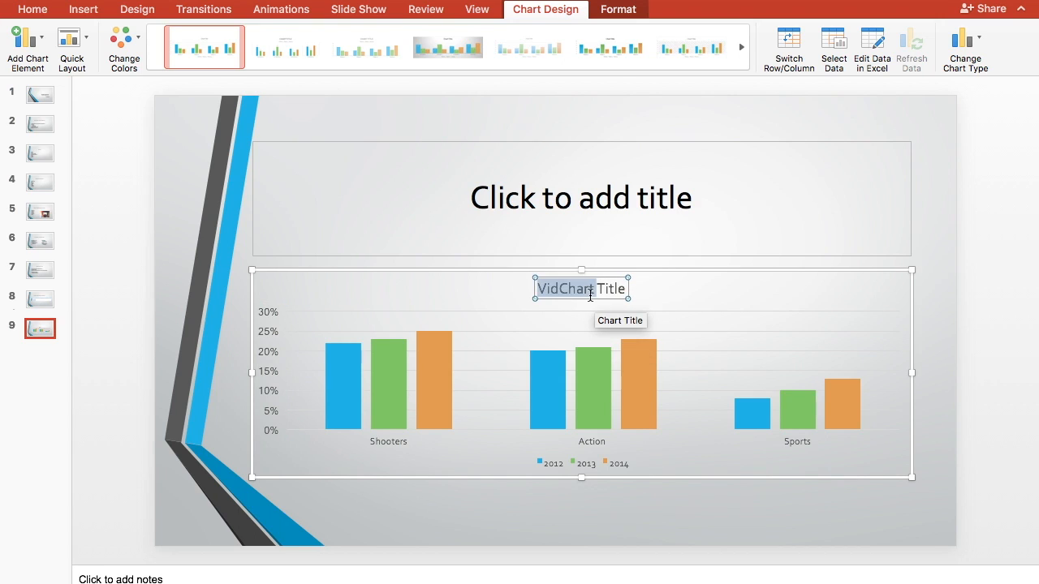
key("BackSpace")
double_click(590, 294)
type("Video Gane")
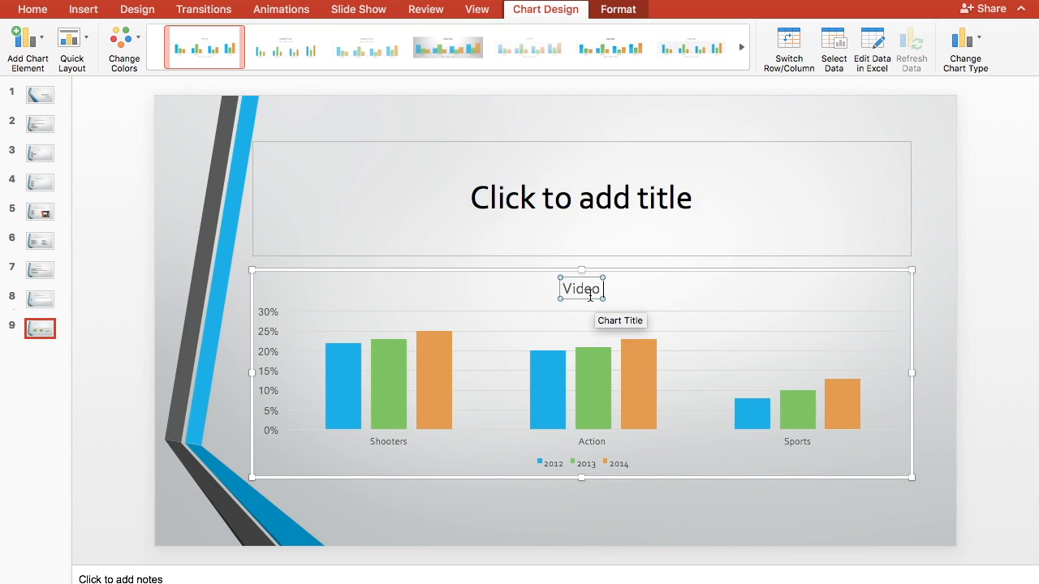
key("BackSpace")
key("BackSpace")
type("me Sales by Genre")
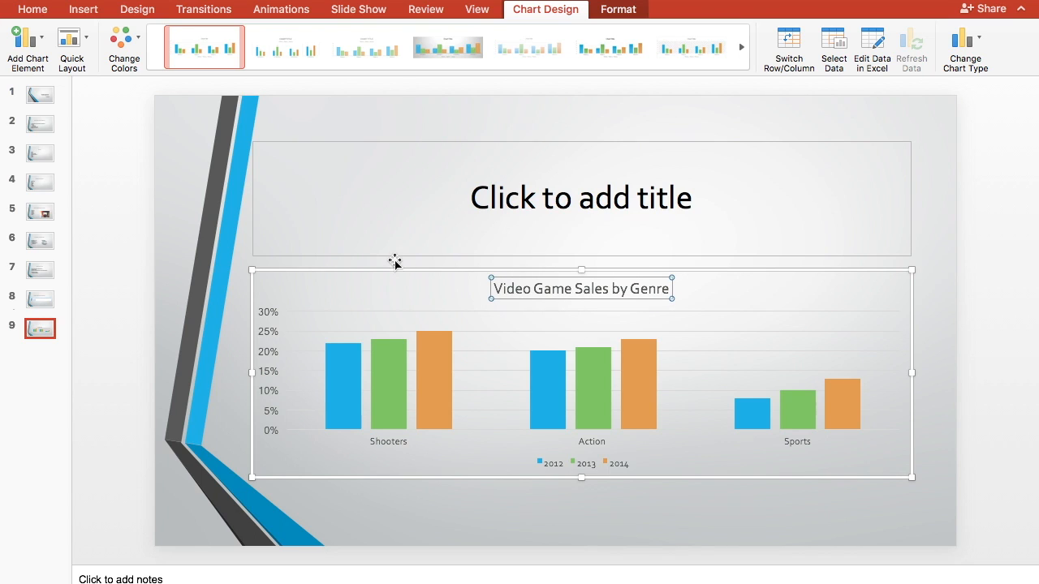
left_click(226, 269)
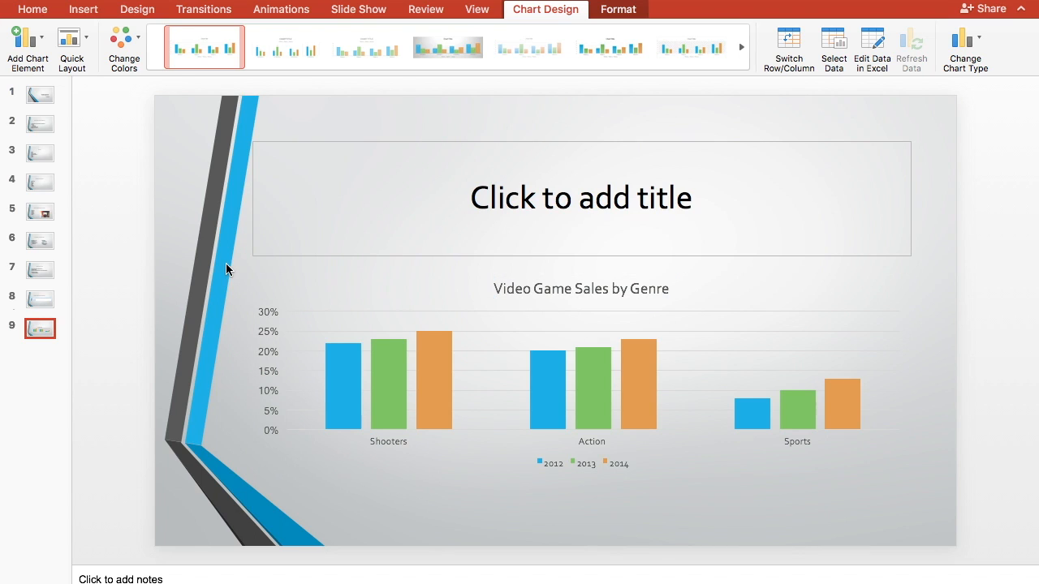